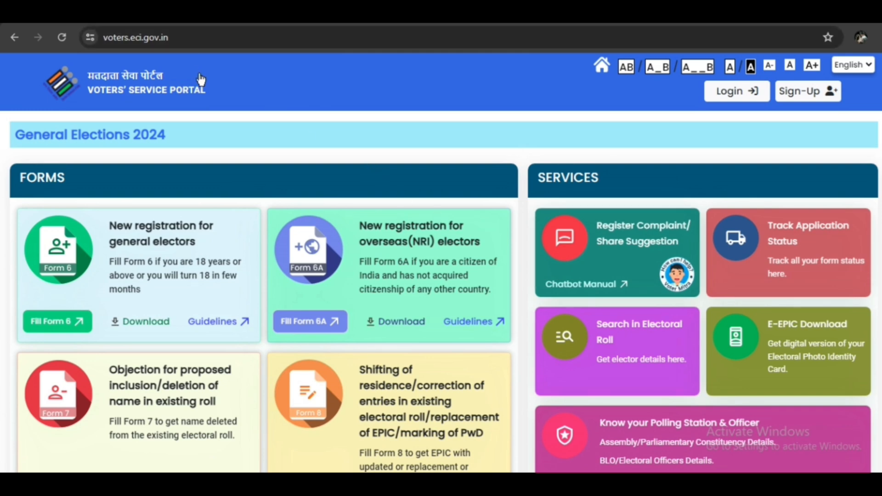
- Search Google for NVSP in a new tab and open the Election Commission home page from the results
{"action": "key", "text": "ctrl+t"}
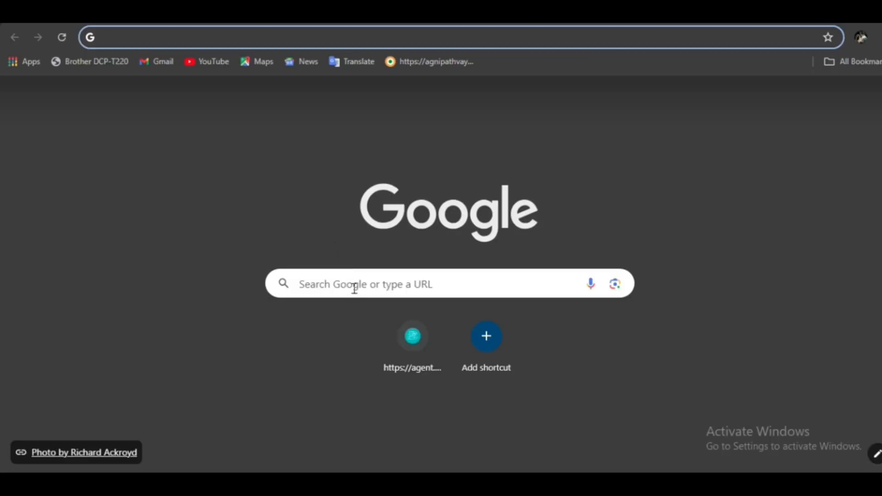
{"action": "left_click", "coordinate": [357, 291]}
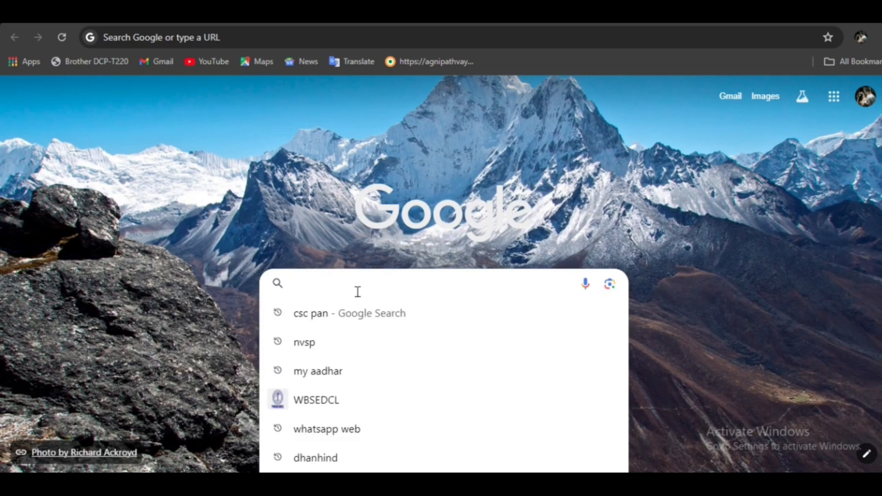
{"action": "type", "text": "NV"}
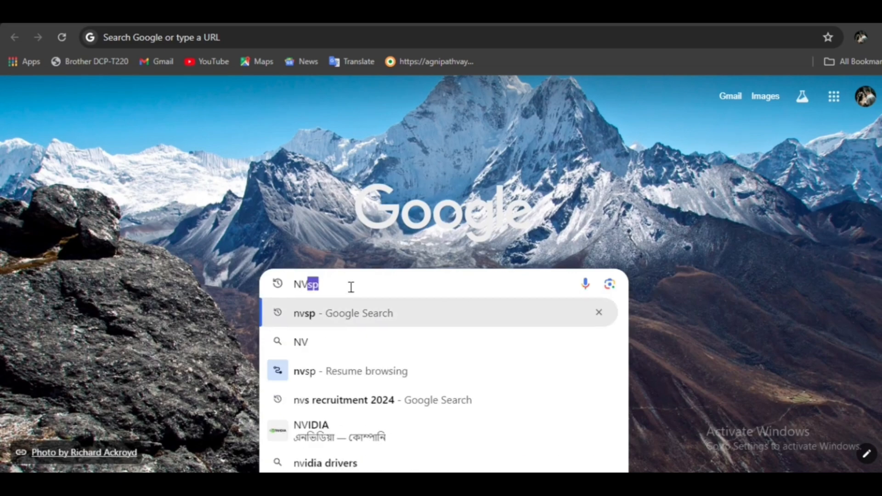
{"action": "type", "text": "SP"}
{"action": "key", "text": "Return"}
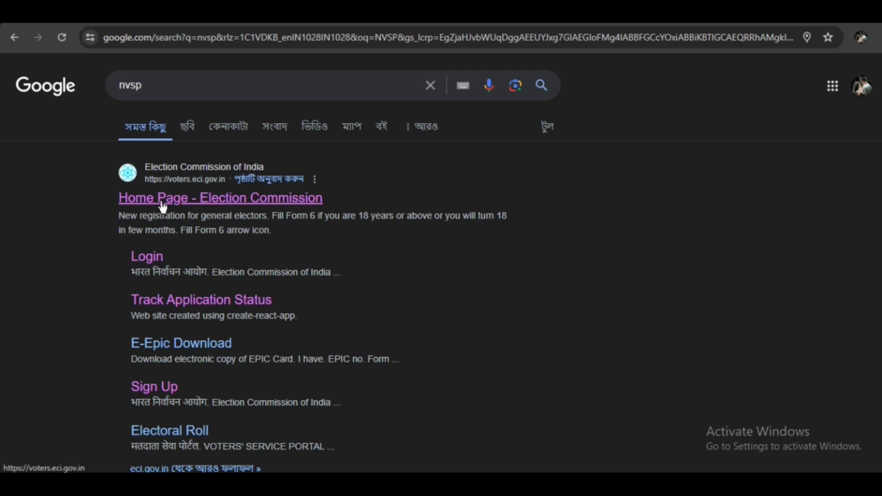
{"action": "left_click", "coordinate": [162, 202]}
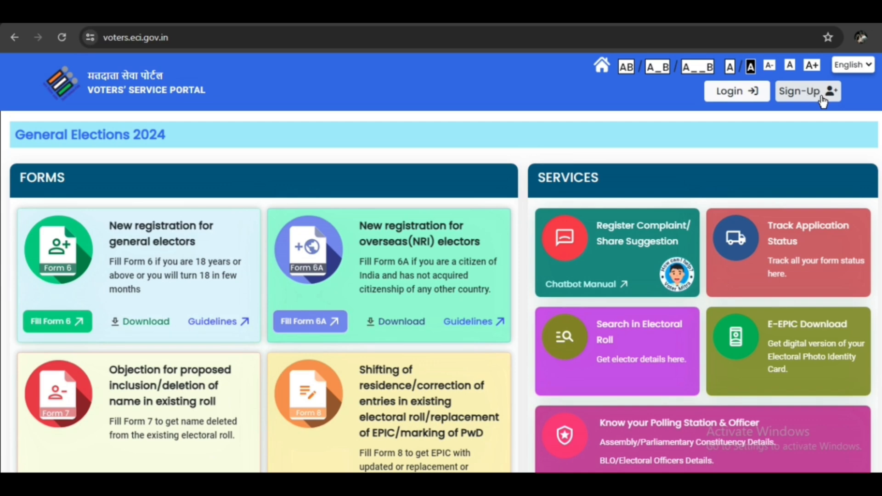
- Open the voter portal's login form and enter the registered mobile number and account password
{"action": "left_click", "coordinate": [730, 93]}
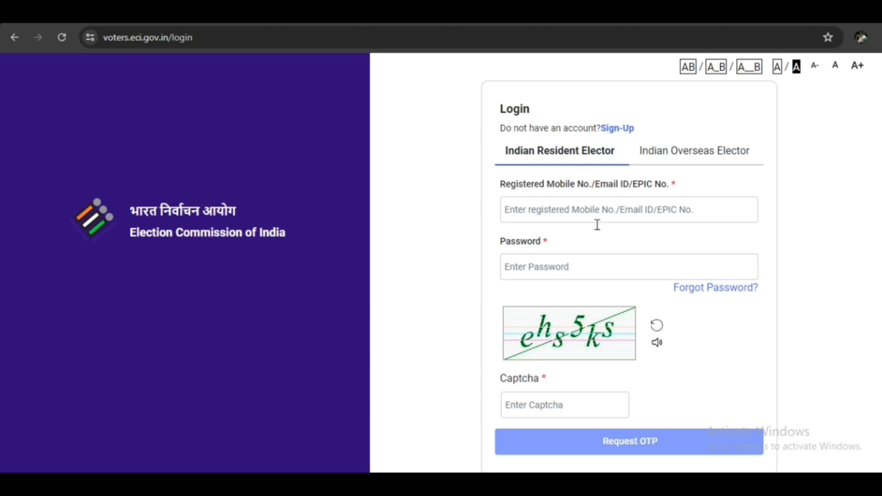
{"action": "left_click", "coordinate": [541, 404]}
{"action": "scroll", "coordinate": [613, 404], "scroll_direction": "down", "scroll_amount": 1}
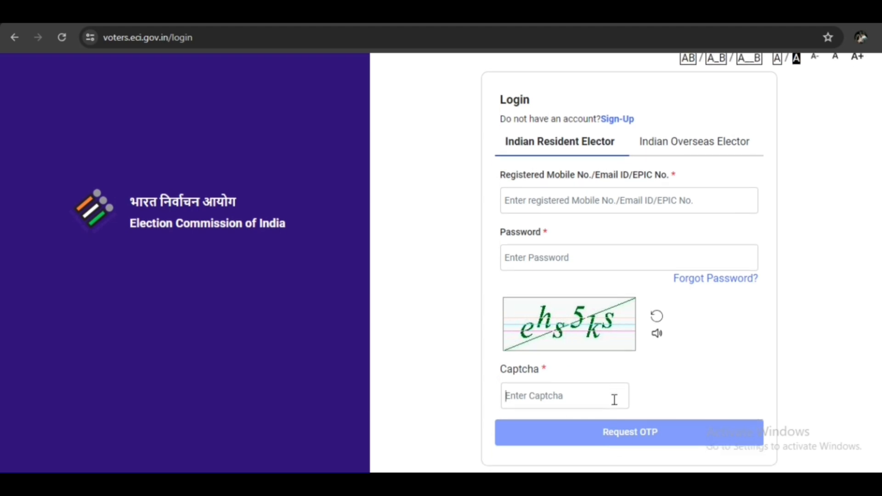
{"action": "left_click", "coordinate": [524, 196]}
{"action": "type", "text": "993XXXXXXX"}
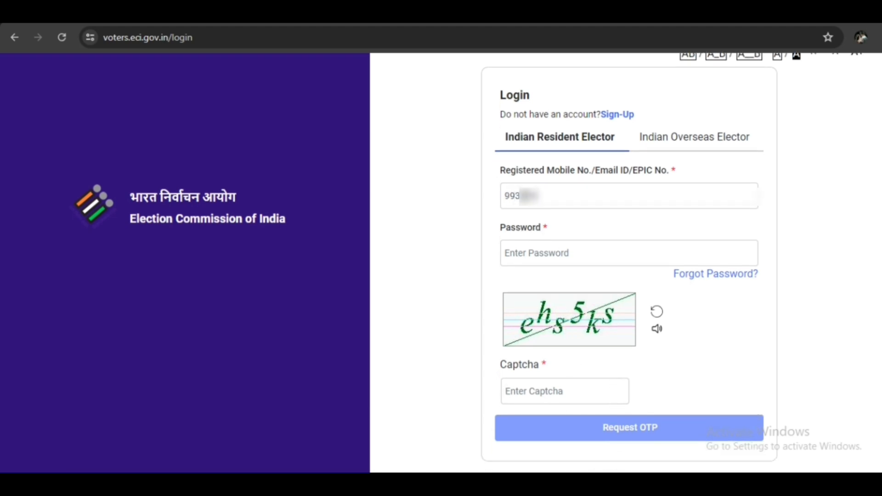
{"action": "left_click", "coordinate": [592, 250]}
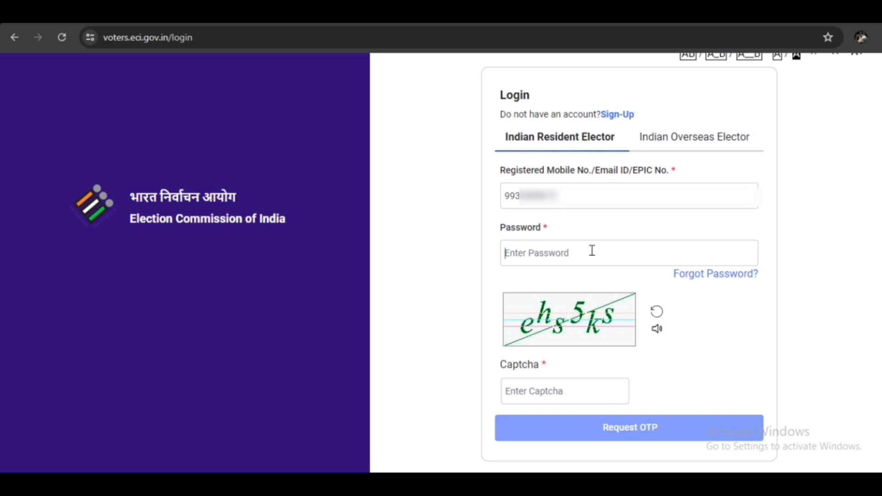
{"action": "type", "text": "*********"}
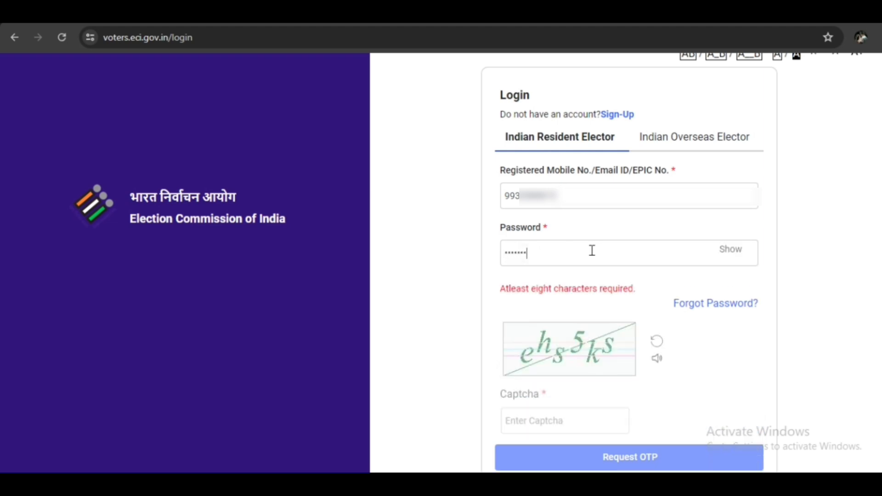
- Fill in the captcha shown on the login form and request the OTP
{"action": "left_click", "coordinate": [572, 409]}
{"action": "type", "text": "e"}
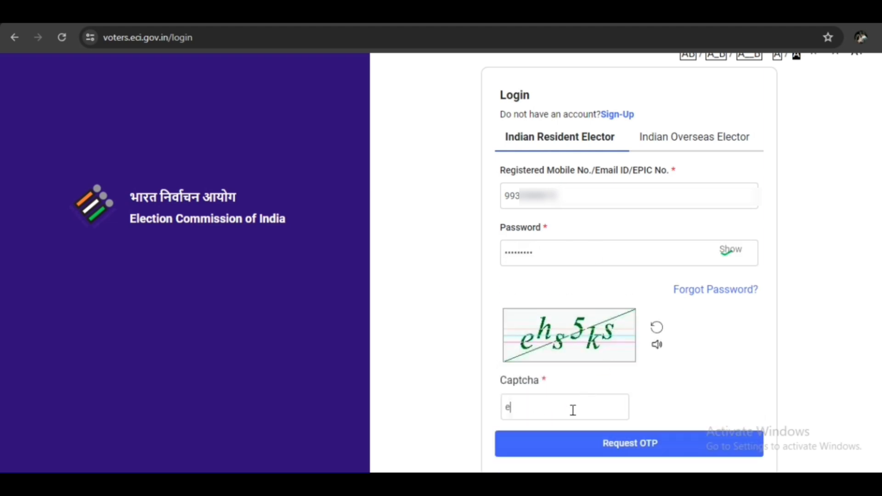
{"action": "type", "text": "hs5ks"}
{"action": "left_click", "coordinate": [630, 447]}
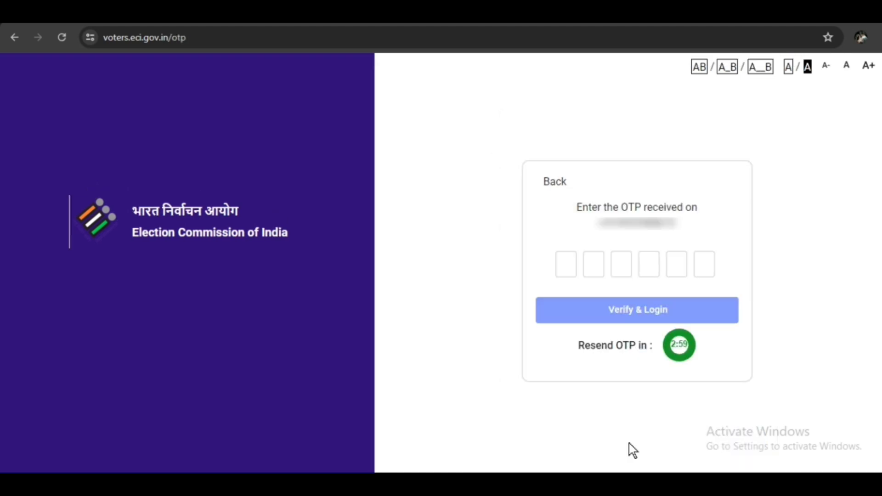
- Enter the received OTP and verify it to log in to the portal
{"action": "left_click", "coordinate": [565, 267]}
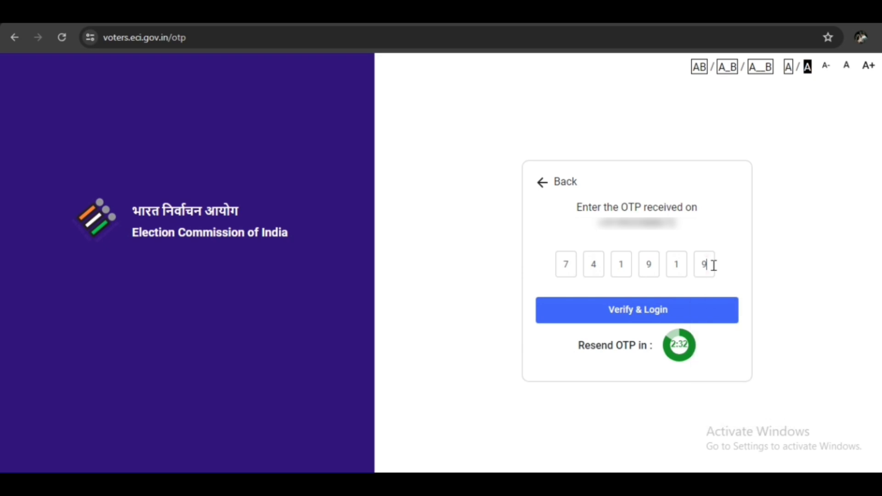
{"action": "left_click", "coordinate": [660, 308]}
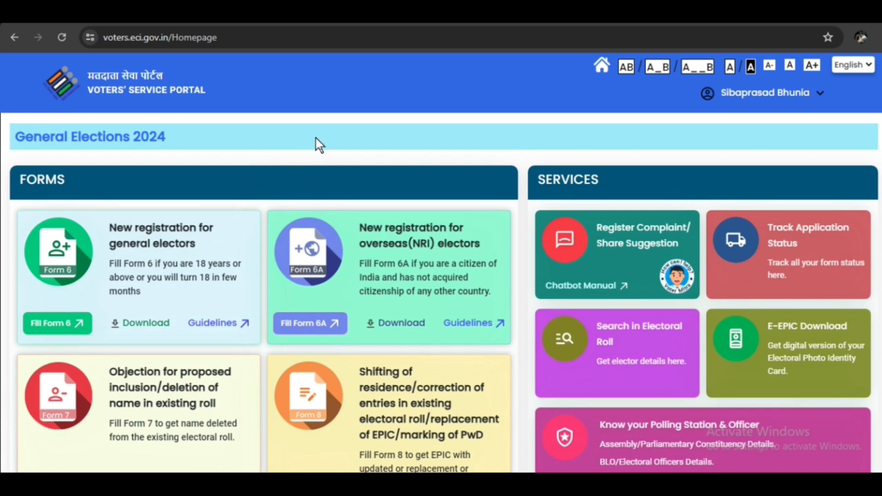
- Open Form 8 for shifting of residence, correction of entries or EPIC replacement
{"action": "scroll", "coordinate": [442, 164], "scroll_direction": "down", "scroll_amount": 2}
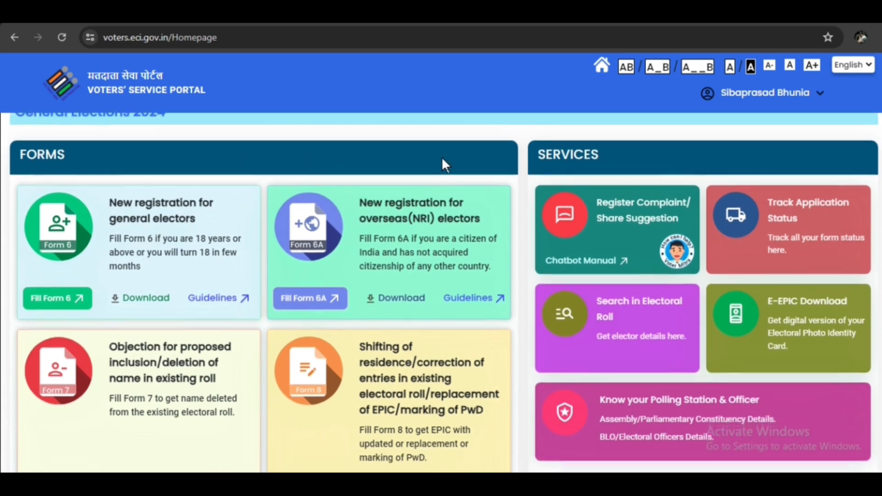
{"action": "scroll", "coordinate": [443, 158], "scroll_direction": "down", "scroll_amount": 1}
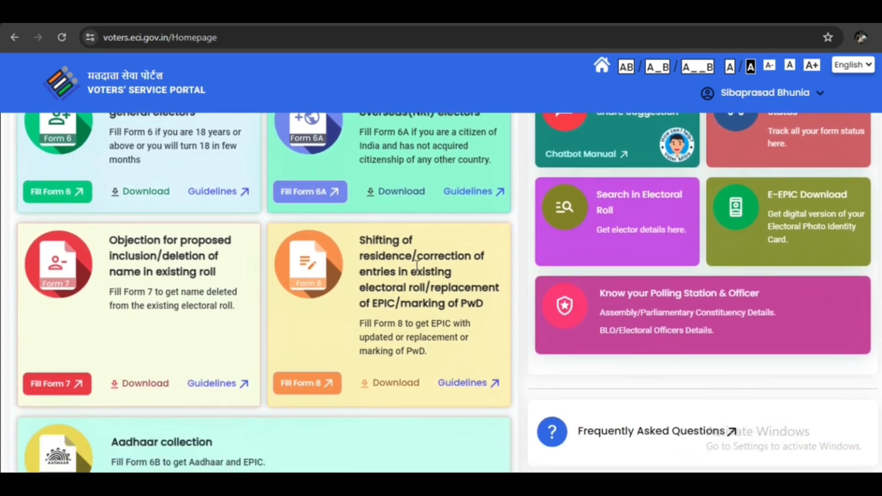
{"action": "left_click", "coordinate": [310, 386]}
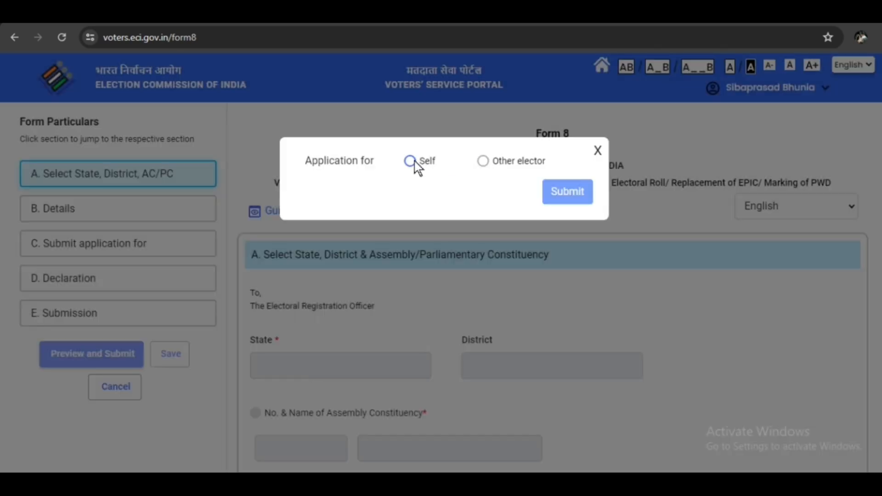
- Set the application for Other elector and submit that elector's EPIC number
{"action": "left_click", "coordinate": [482, 162]}
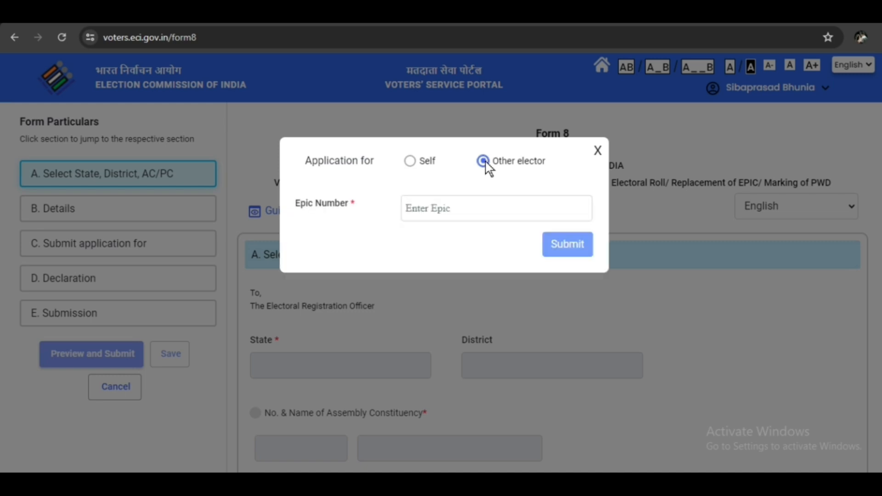
{"action": "left_click", "coordinate": [456, 213]}
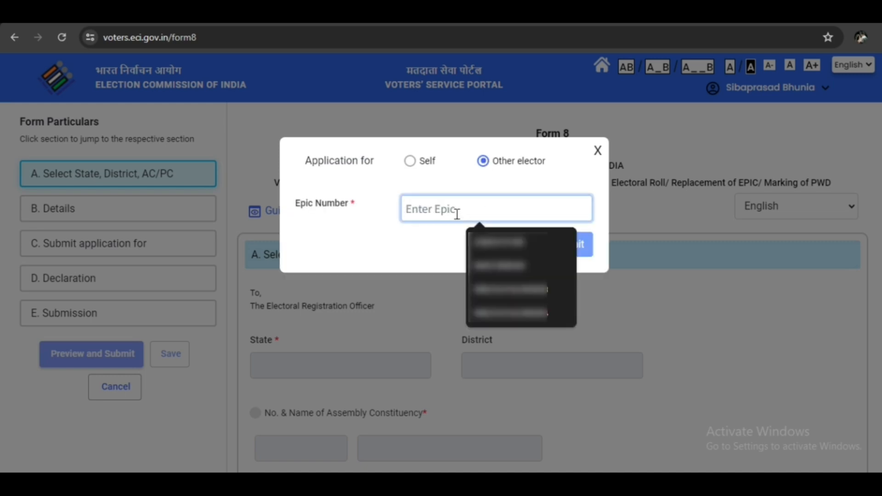
{"action": "left_click", "coordinate": [432, 260]}
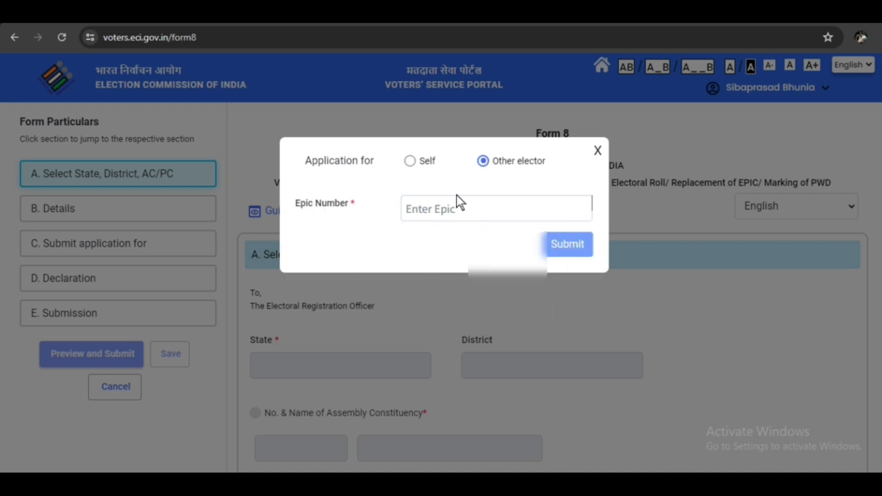
{"action": "key", "text": "Caps_Lock"}
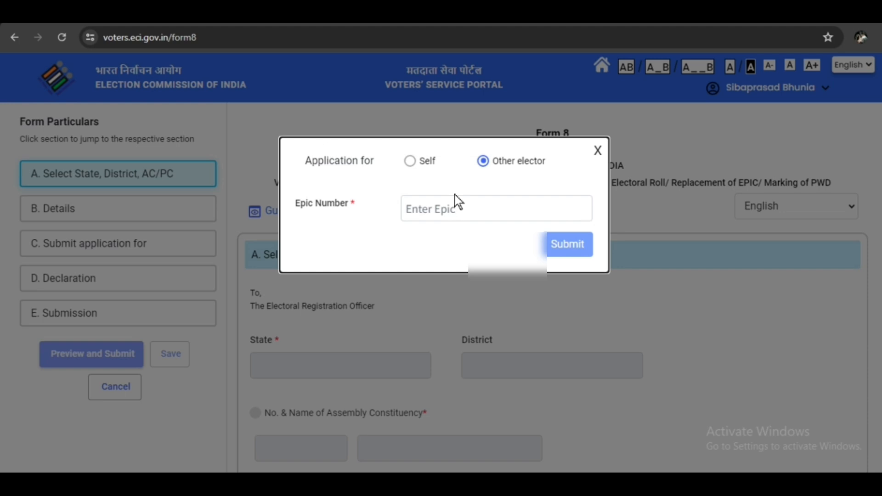
{"action": "left_click", "coordinate": [459, 210]}
{"action": "type", "text": "Z"}
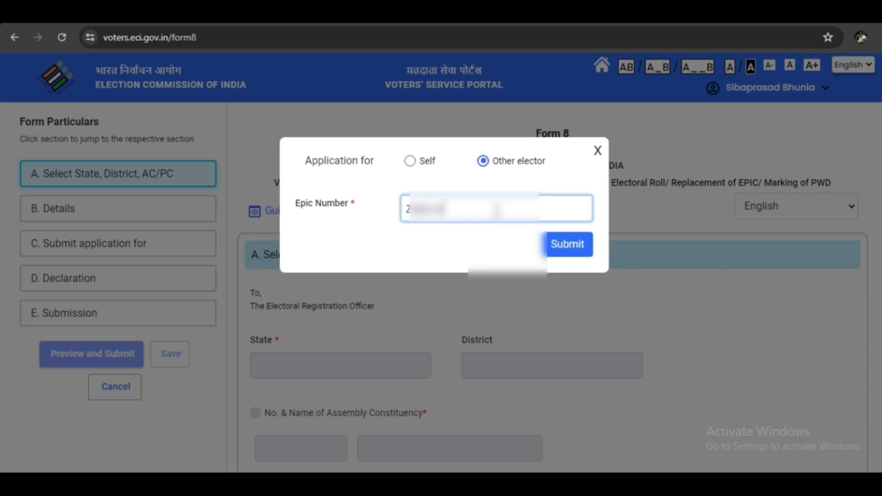
{"action": "type", "text": "???"}
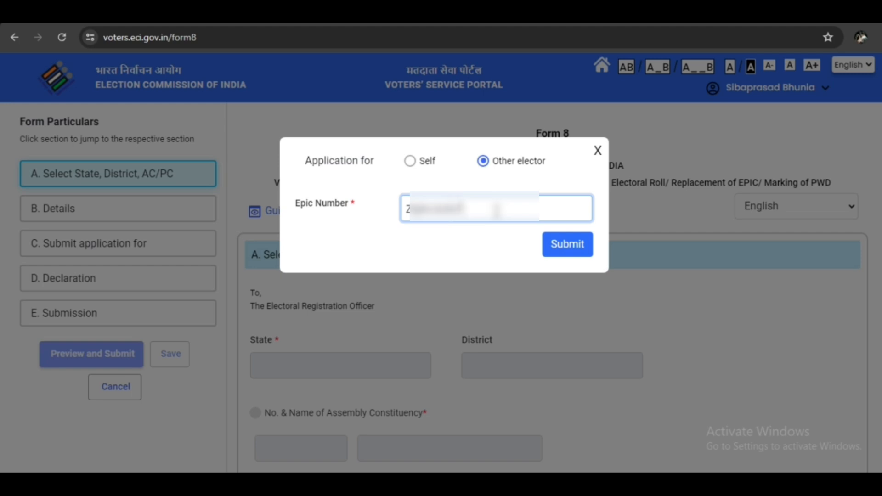
{"action": "left_click", "coordinate": [573, 249]}
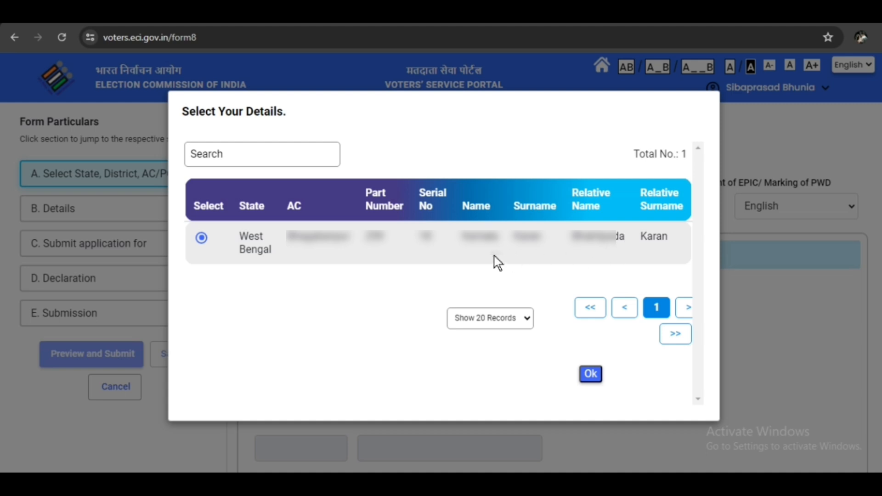
- Accept the matching elector record and choose Correction of Entries in Existing Electoral Roll as the application type
{"action": "left_click", "coordinate": [591, 373]}
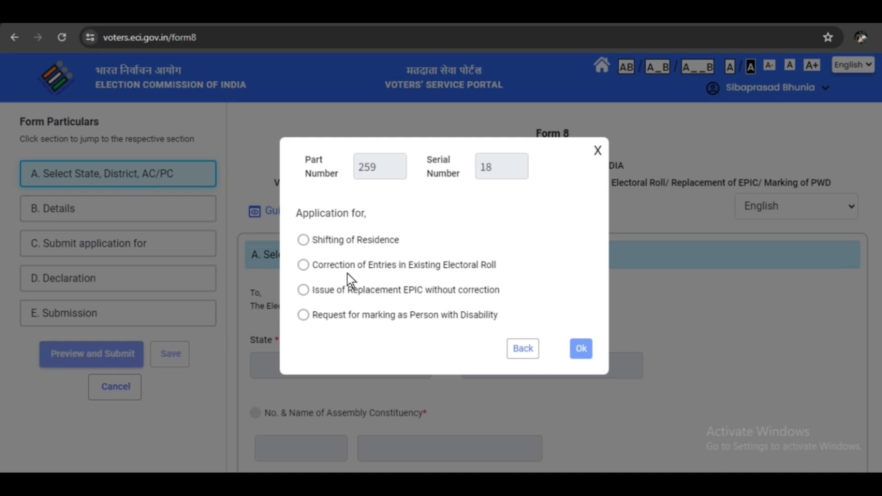
{"action": "left_click", "coordinate": [303, 265]}
{"action": "left_click", "coordinate": [578, 348]}
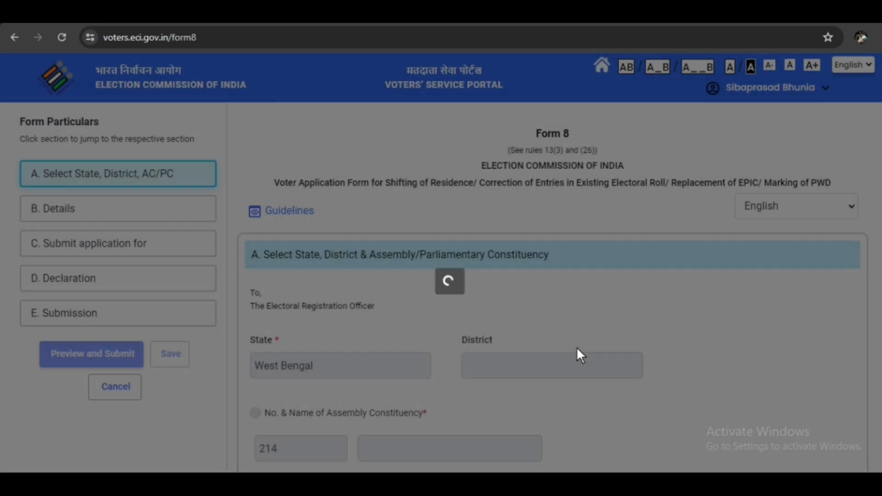
- Accept the prefilled state, district and assembly constituency in section A and continue to the Details section
{"action": "scroll", "coordinate": [537, 260], "scroll_direction": "down", "scroll_amount": 3}
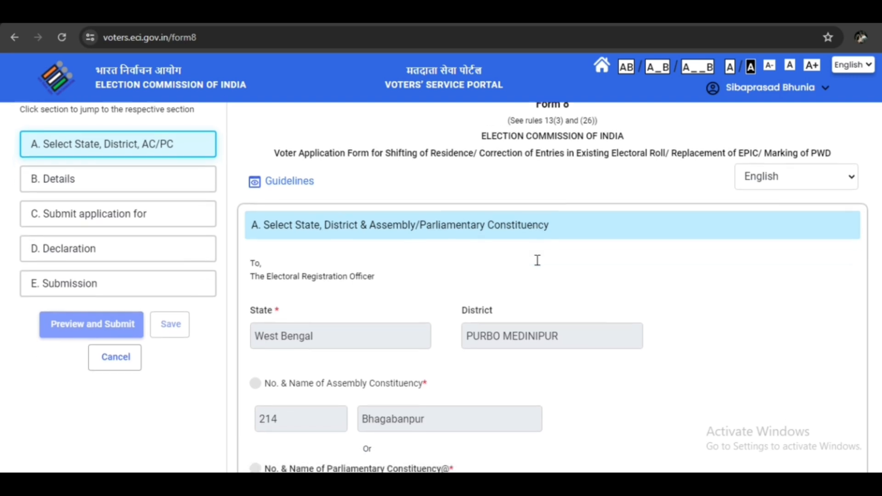
{"action": "scroll", "coordinate": [536, 260], "scroll_direction": "down", "scroll_amount": 5}
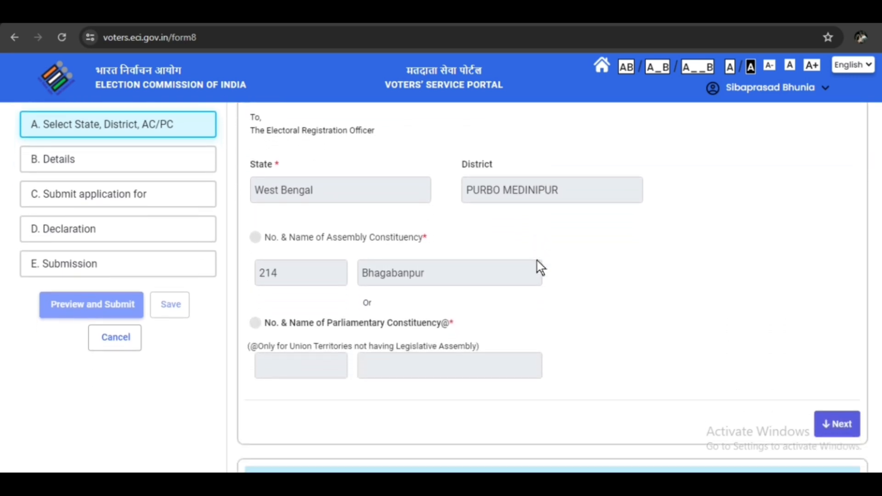
{"action": "left_click", "coordinate": [852, 228]}
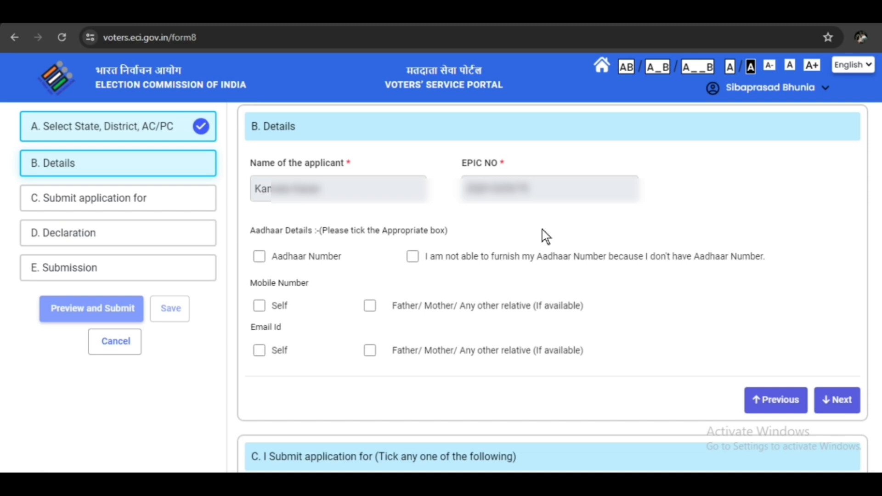
- Tick Aadhaar Number in section B, enter the applicant's Aadhaar number and continue to section C
{"action": "left_click", "coordinate": [258, 257]}
{"action": "left_click", "coordinate": [293, 303]}
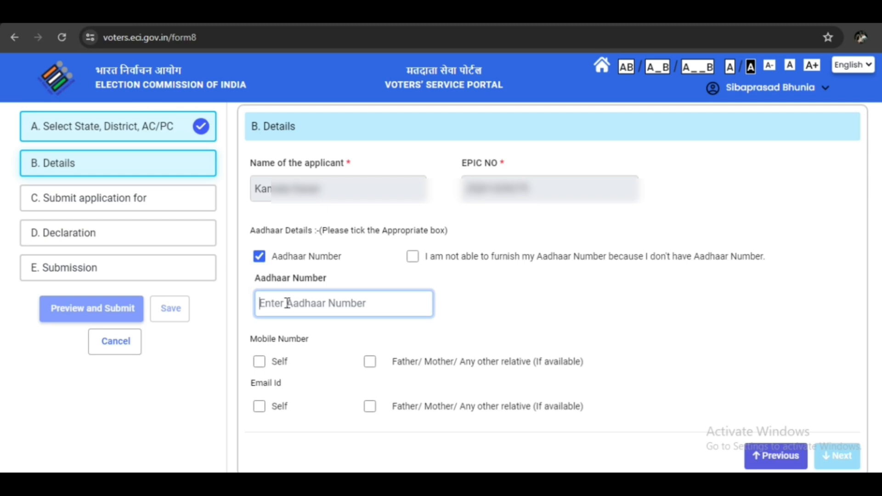
{"action": "type", "text": "••••••"}
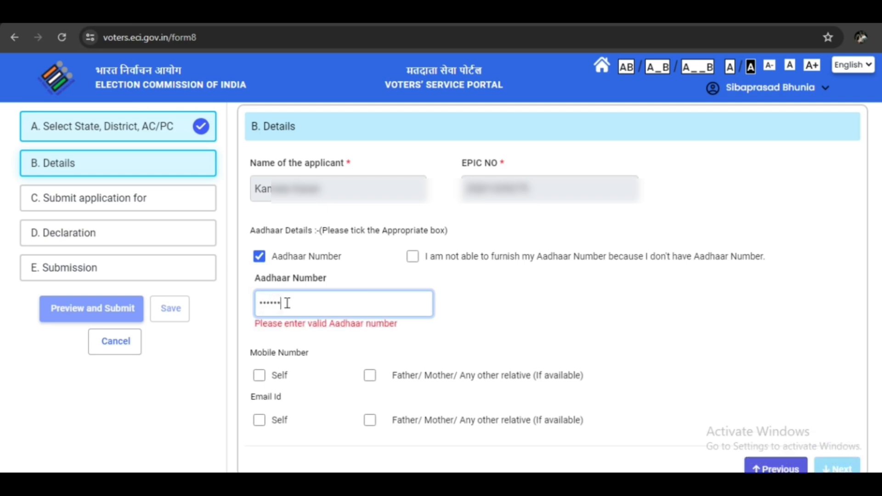
{"action": "type", "text": "••••••"}
{"action": "left_click", "coordinate": [753, 418]}
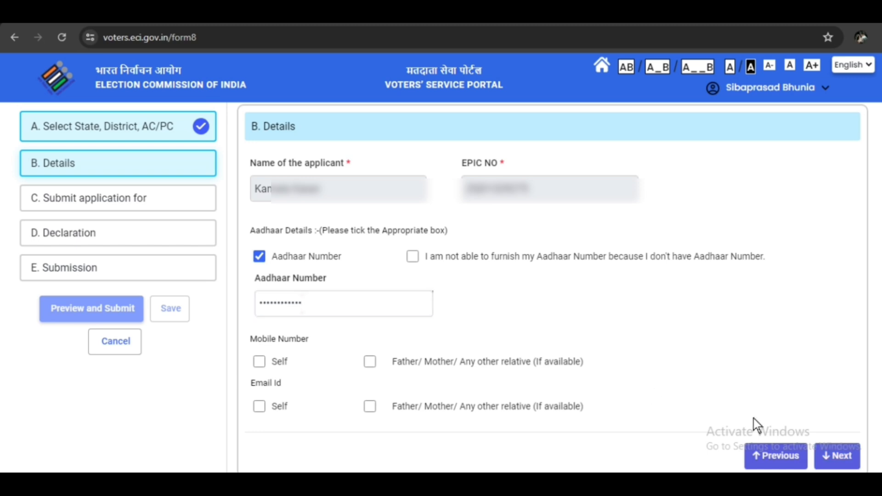
{"action": "left_click", "coordinate": [842, 456]}
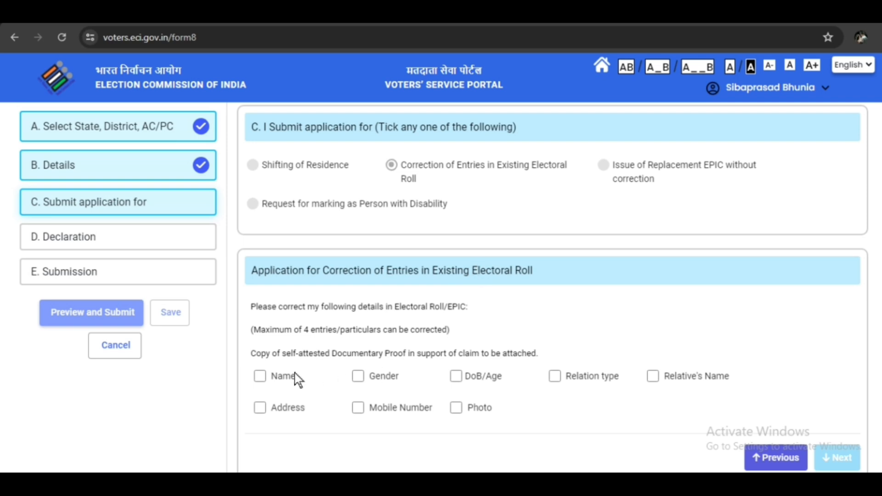
- Select DoB/Age and Mobile Number as the entries to correct, leaving Name unticked
{"action": "left_click", "coordinate": [260, 376]}
{"action": "left_click", "coordinate": [260, 376]}
{"action": "left_click", "coordinate": [458, 376]}
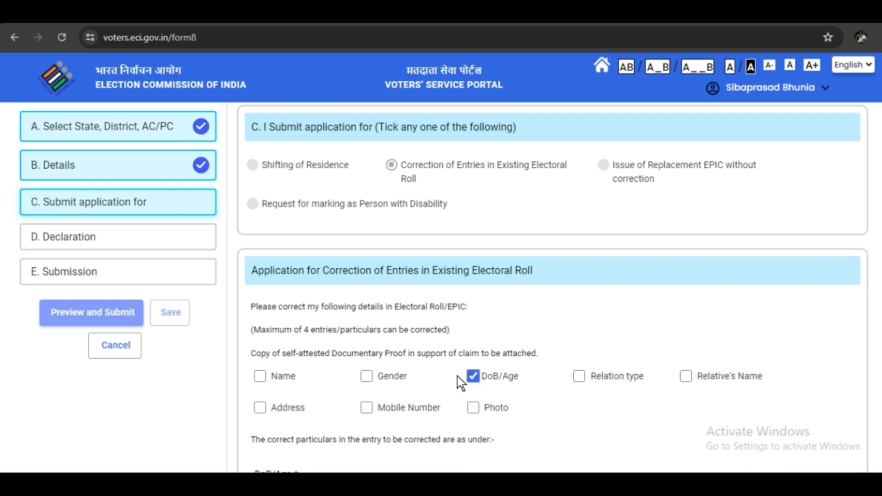
{"action": "left_click", "coordinate": [367, 408]}
{"action": "scroll", "coordinate": [500, 316], "scroll_direction": "down", "scroll_amount": 3}
{"action": "scroll", "coordinate": [501, 311], "scroll_direction": "down", "scroll_amount": 3}
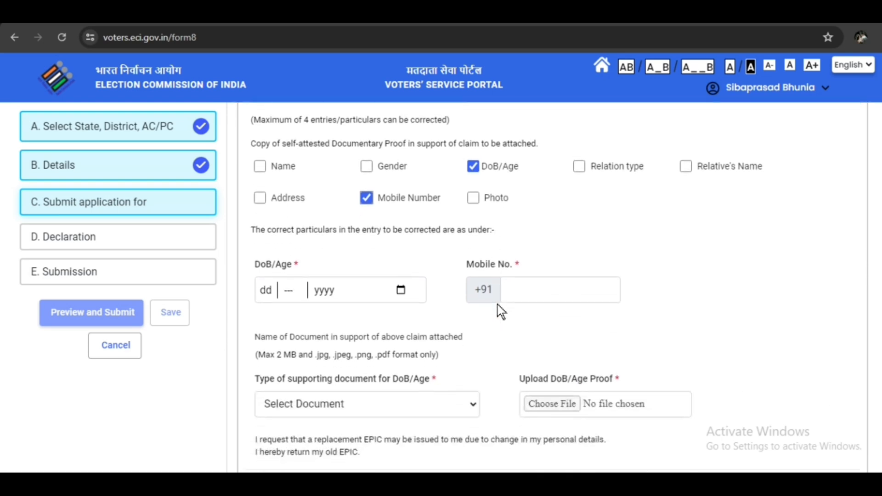
- Examine the remaining fields of Form 8, including the DoB/Age proof document types, the declaration and the submission section
{"action": "scroll", "coordinate": [499, 311], "scroll_direction": "down", "scroll_amount": 1}
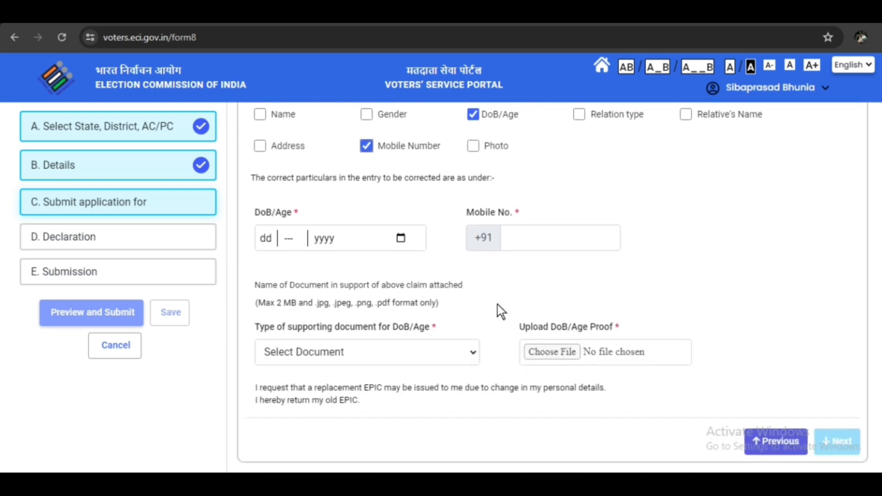
{"action": "scroll", "coordinate": [498, 311], "scroll_direction": "up", "scroll_amount": 1}
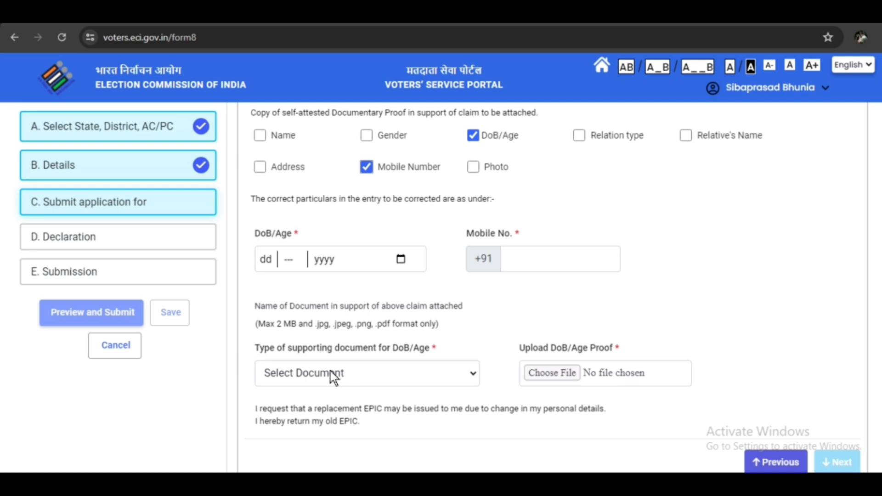
{"action": "scroll", "coordinate": [389, 338], "scroll_direction": "down", "scroll_amount": 5}
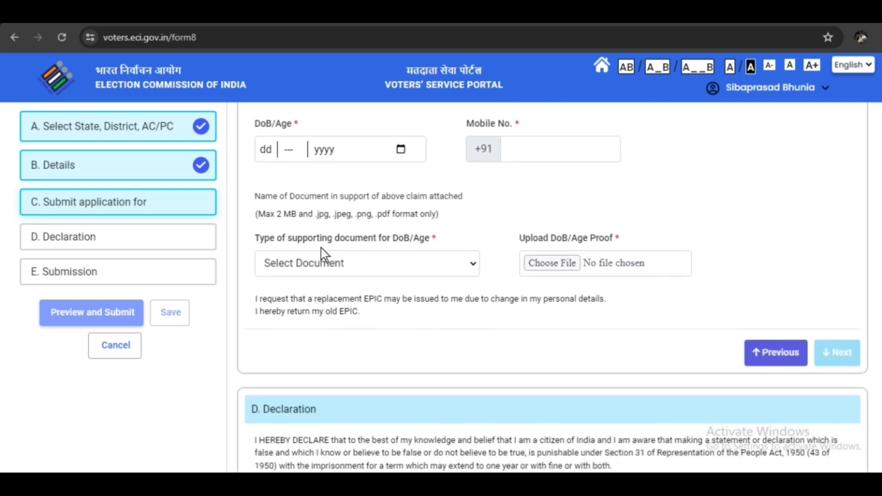
{"action": "left_click", "coordinate": [383, 266]}
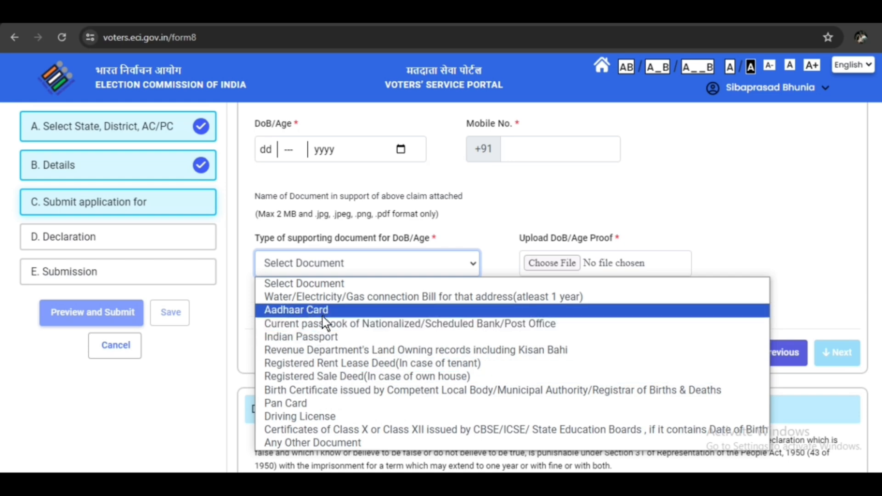
{"action": "left_click", "coordinate": [474, 217]}
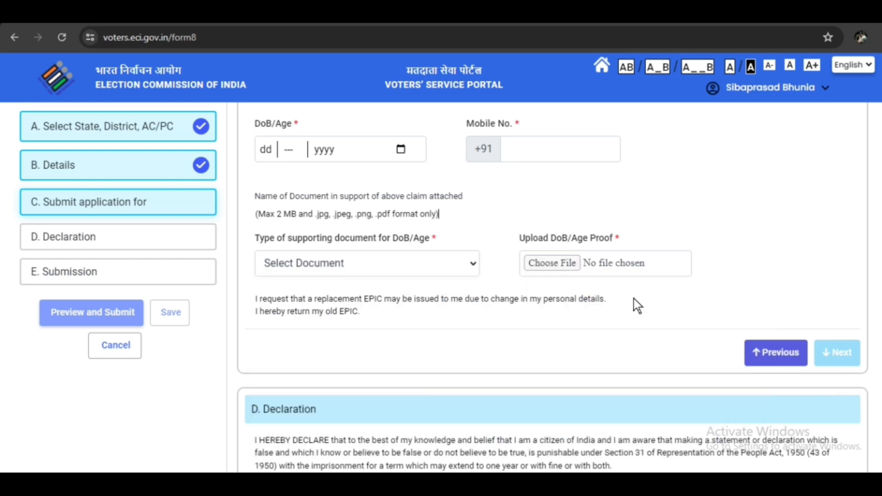
{"action": "scroll", "coordinate": [634, 300], "scroll_direction": "down", "scroll_amount": 2}
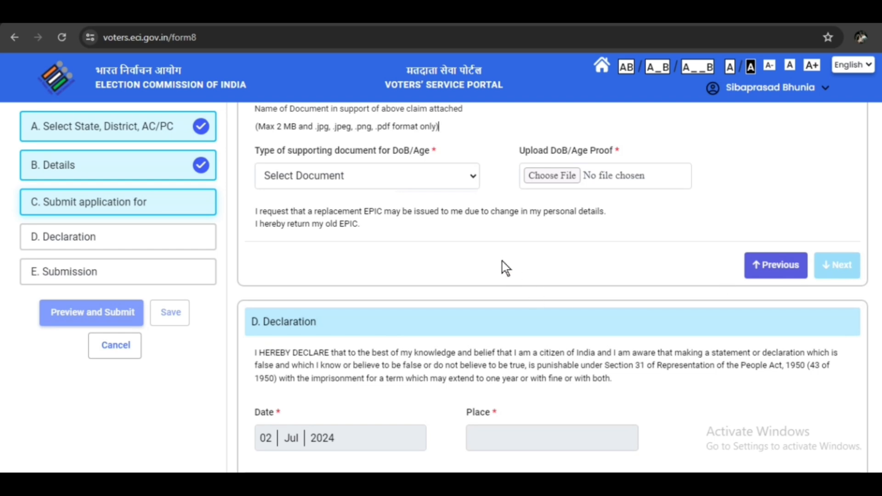
{"action": "scroll", "coordinate": [502, 262], "scroll_direction": "down", "scroll_amount": 2}
{"action": "scroll", "coordinate": [502, 263], "scroll_direction": "down", "scroll_amount": 1}
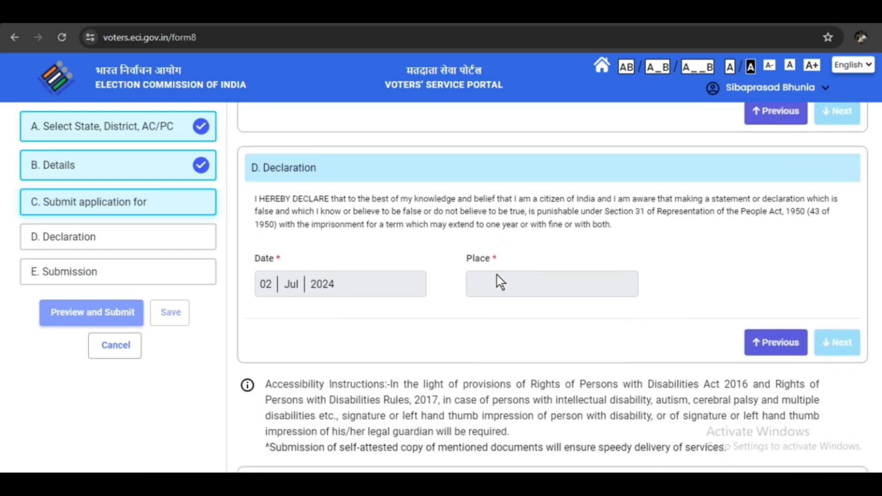
{"action": "scroll", "coordinate": [499, 283], "scroll_direction": "down", "scroll_amount": 3}
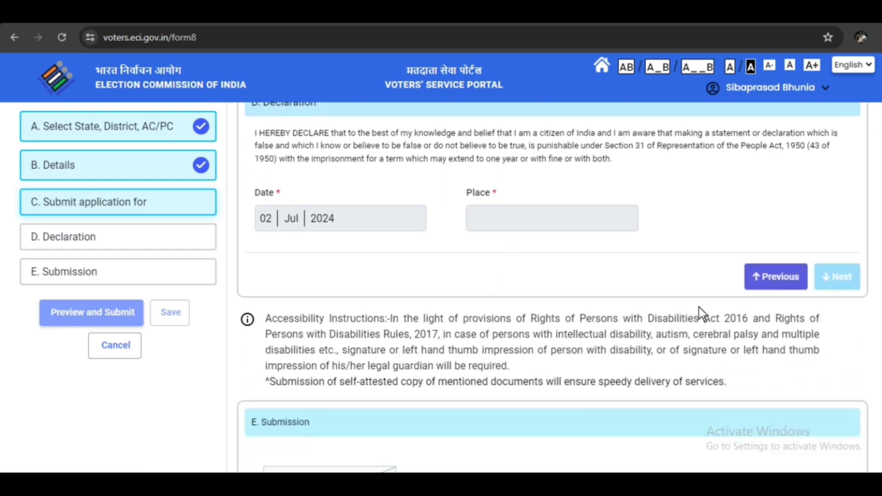
{"action": "scroll", "coordinate": [409, 278], "scroll_direction": "down", "scroll_amount": 8}
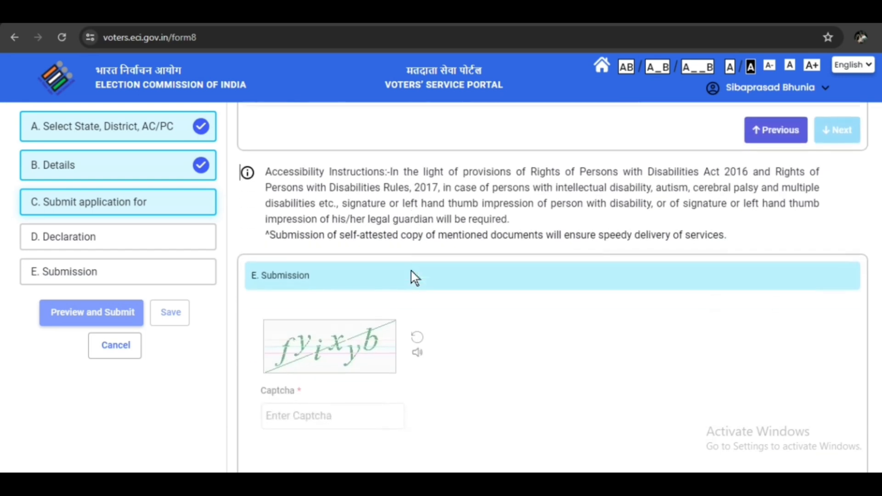
{"action": "scroll", "coordinate": [411, 272], "scroll_direction": "down", "scroll_amount": 1}
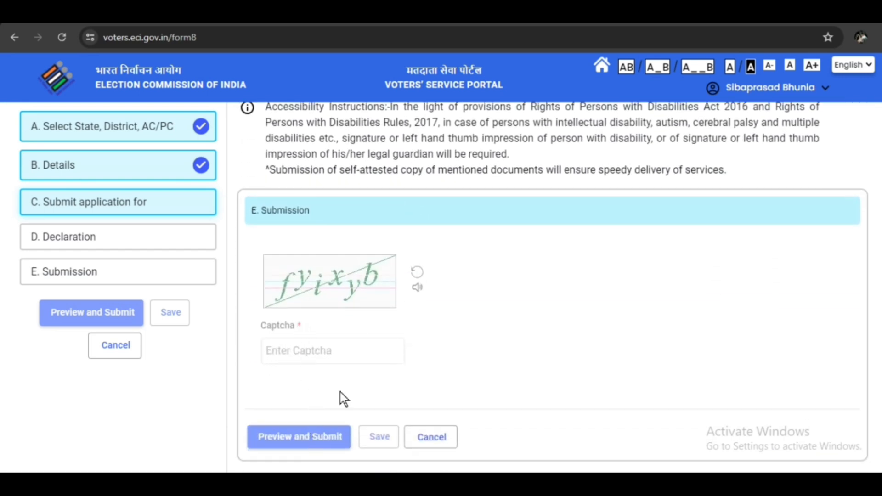
{"action": "scroll", "coordinate": [398, 335], "scroll_direction": "up", "scroll_amount": 7}
{"action": "scroll", "coordinate": [398, 340], "scroll_direction": "up", "scroll_amount": 9}
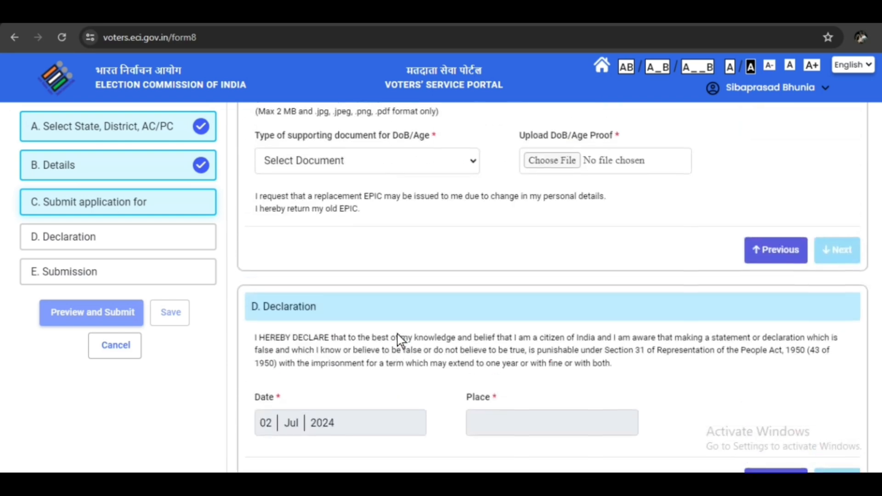
- Fill in the elector's corrected date of birth and mobile number, upload an Aadhaar Card PDF as DoB/Age proof, and continue to the Declaration
{"action": "left_click", "coordinate": [266, 290]}
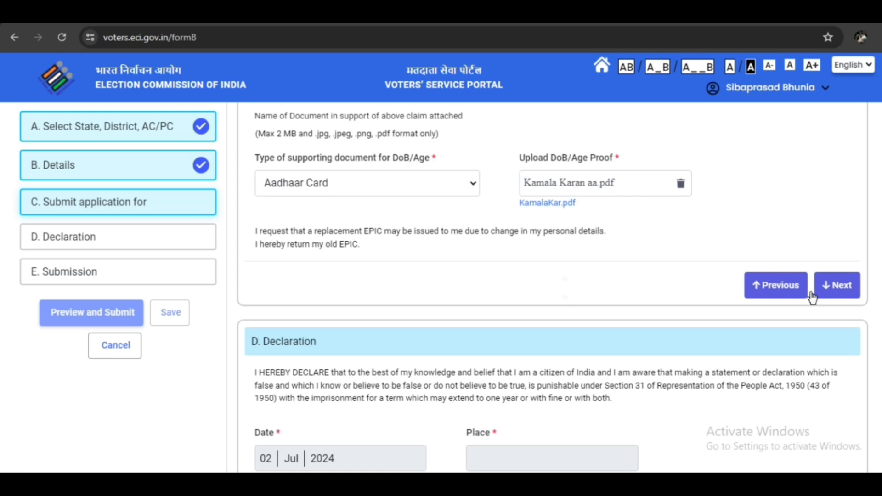
{"action": "left_click", "coordinate": [838, 288]}
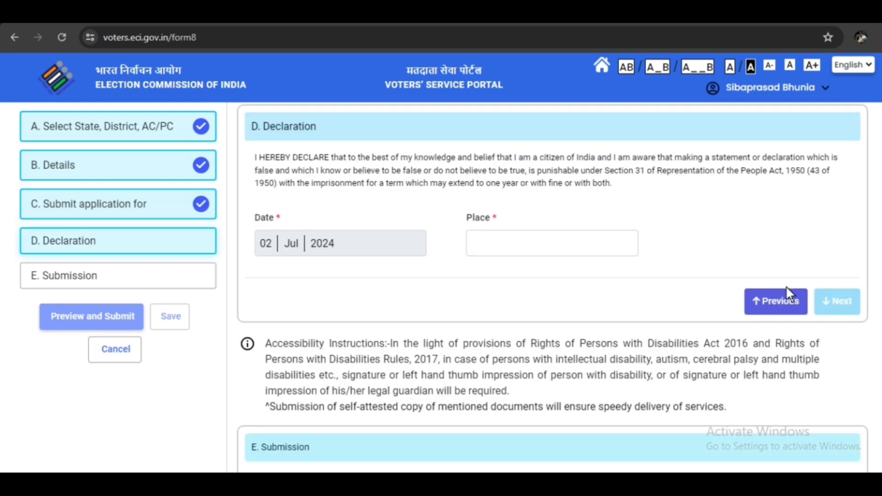
- Enter the applicant's place in the Declaration section and continue to Submission
{"action": "left_click", "coordinate": [514, 240]}
{"action": "type", "text": "IKSHUPATRIKA"}
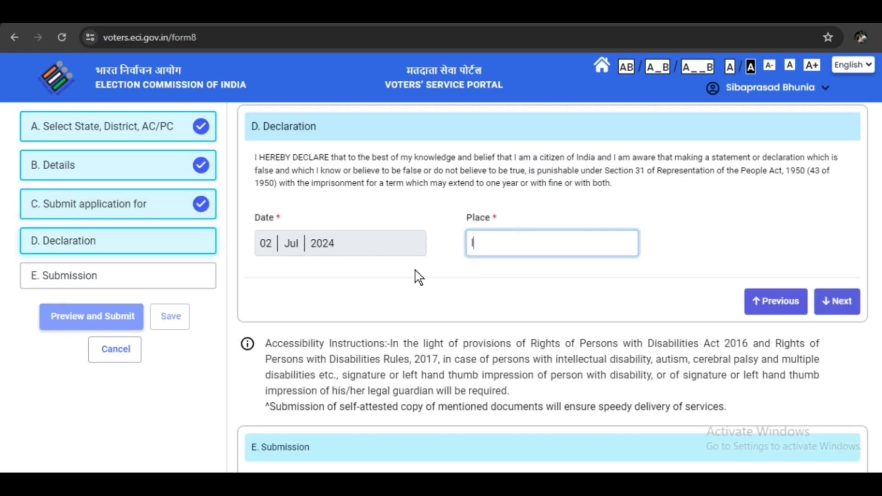
{"action": "left_click", "coordinate": [840, 304]}
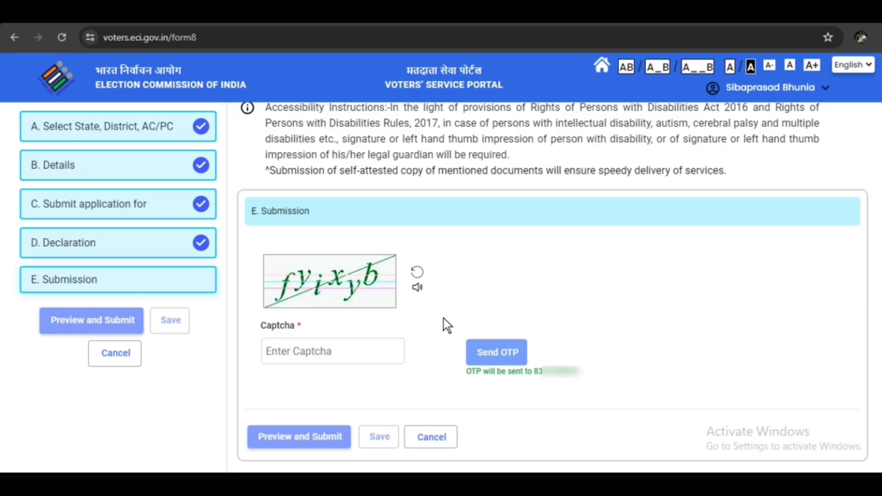
- Enter the displayed captcha in the Submission section and request an OTP
{"action": "left_click", "coordinate": [325, 351]}
{"action": "type", "text": "f"}
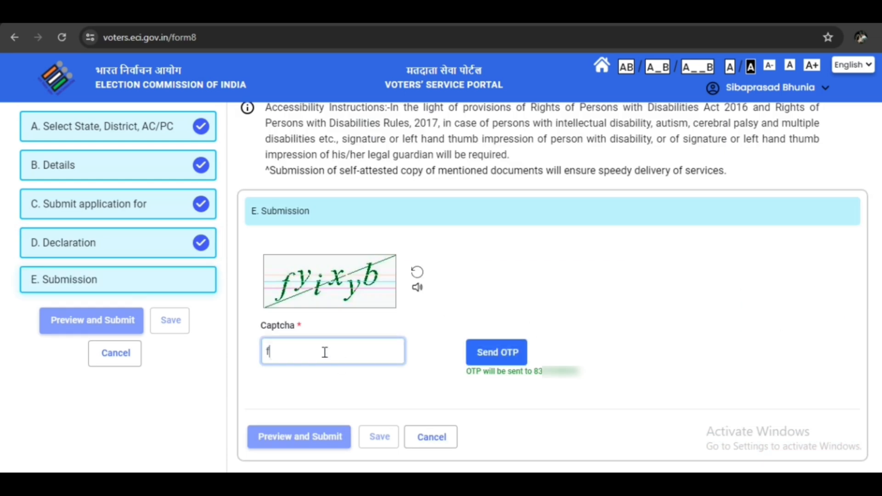
{"action": "key", "text": "BackSpace"}
{"action": "type", "text": "fyixyb"}
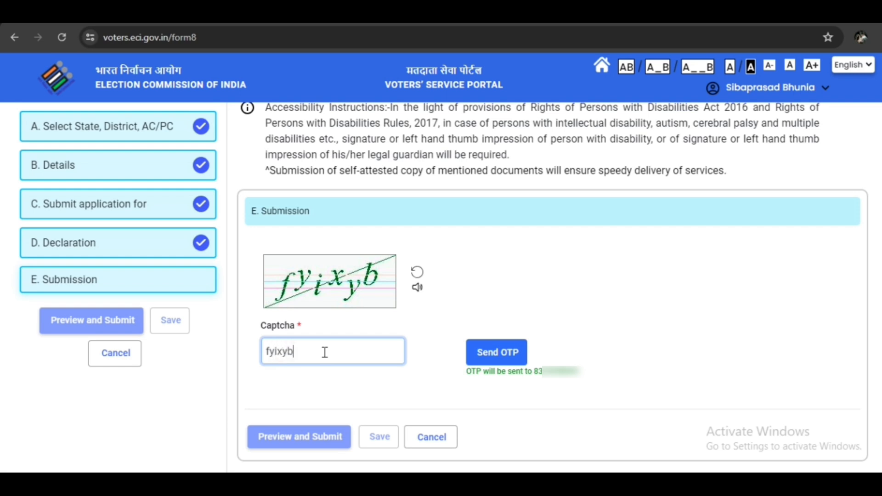
{"action": "left_click", "coordinate": [482, 353]}
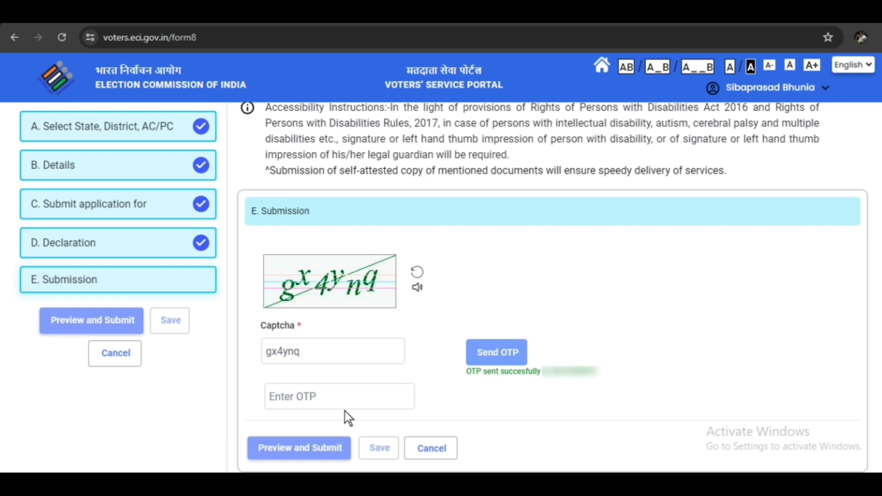
- Enter the OTP received on the registered mobile number and open the preview of the completed Form 8
{"action": "left_click", "coordinate": [304, 396]}
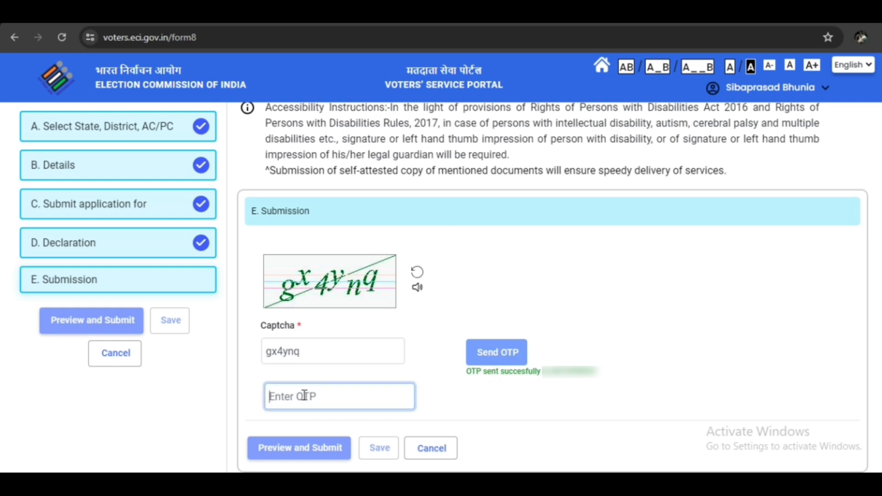
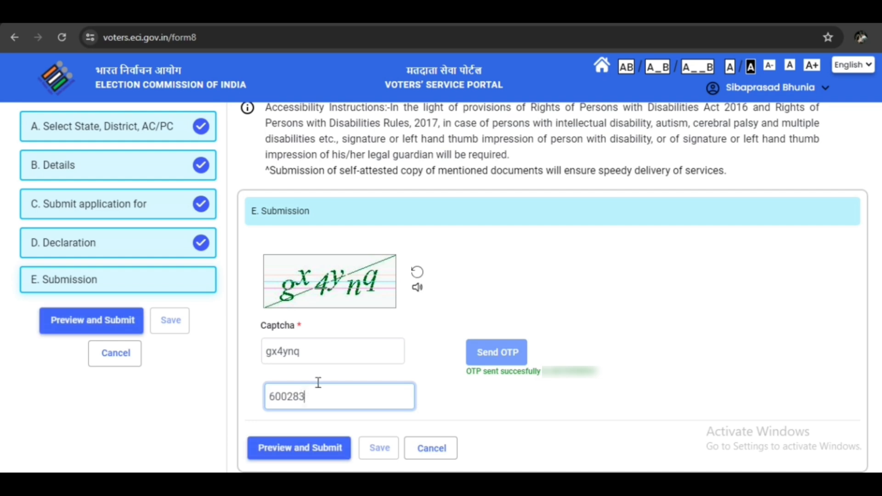
{"action": "left_click", "coordinate": [402, 376]}
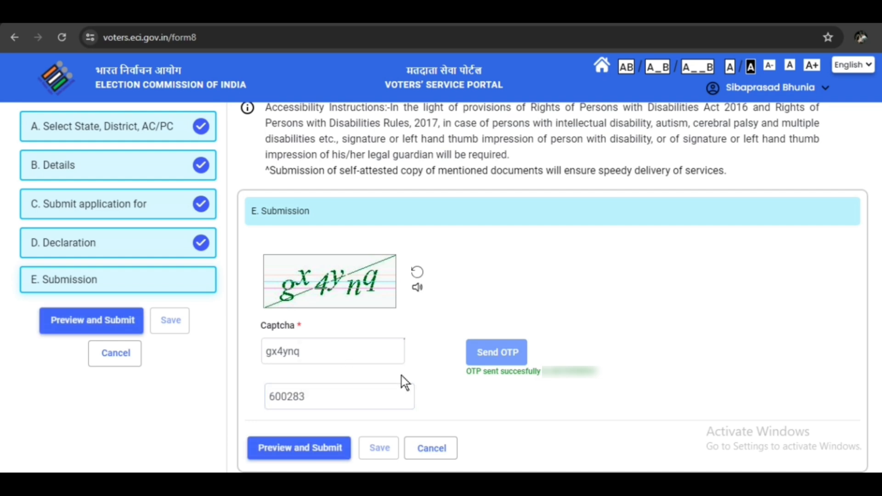
{"action": "left_click", "coordinate": [307, 450]}
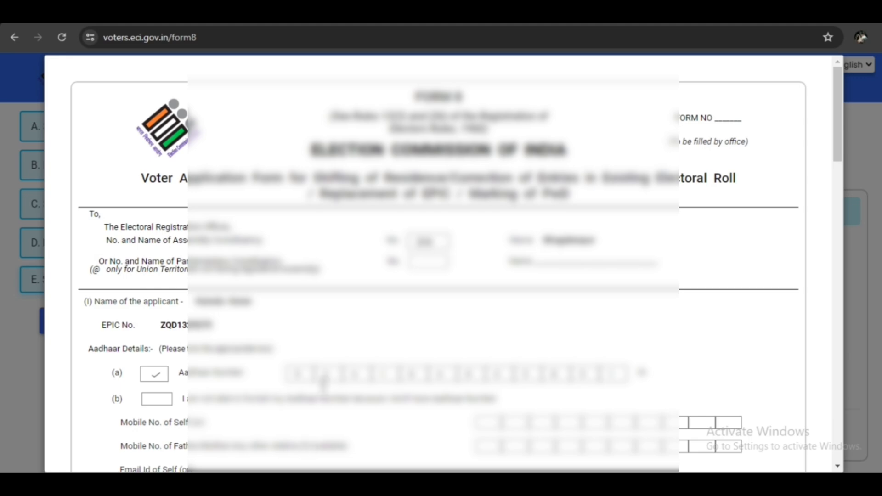
- Review the Form 8 preview through to its end, submit the application and confirm the submission
{"action": "scroll", "coordinate": [320, 267], "scroll_direction": "down", "scroll_amount": 2}
{"action": "scroll", "coordinate": [317, 265], "scroll_direction": "down", "scroll_amount": 8}
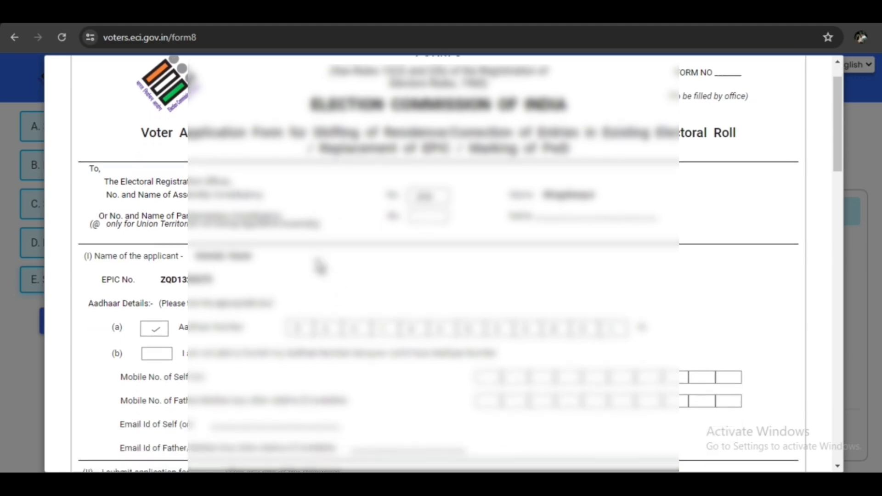
{"action": "scroll", "coordinate": [216, 285], "scroll_direction": "down", "scroll_amount": 8}
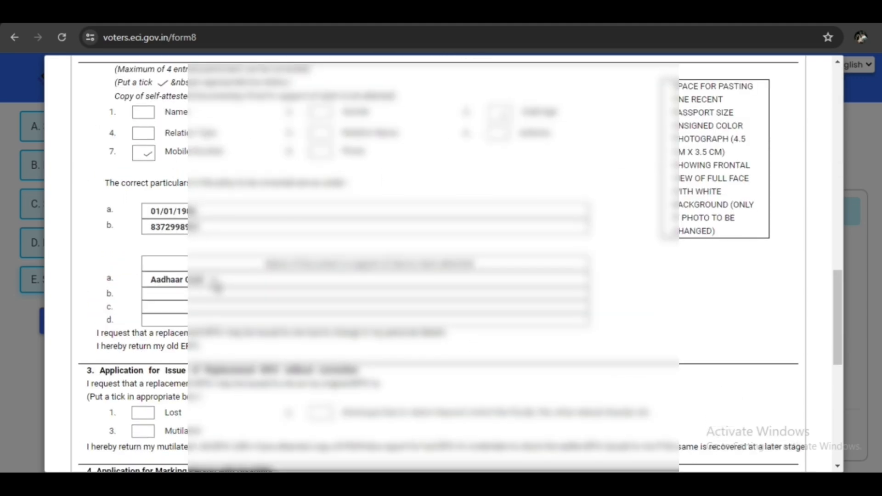
{"action": "scroll", "coordinate": [216, 286], "scroll_direction": "down", "scroll_amount": 3}
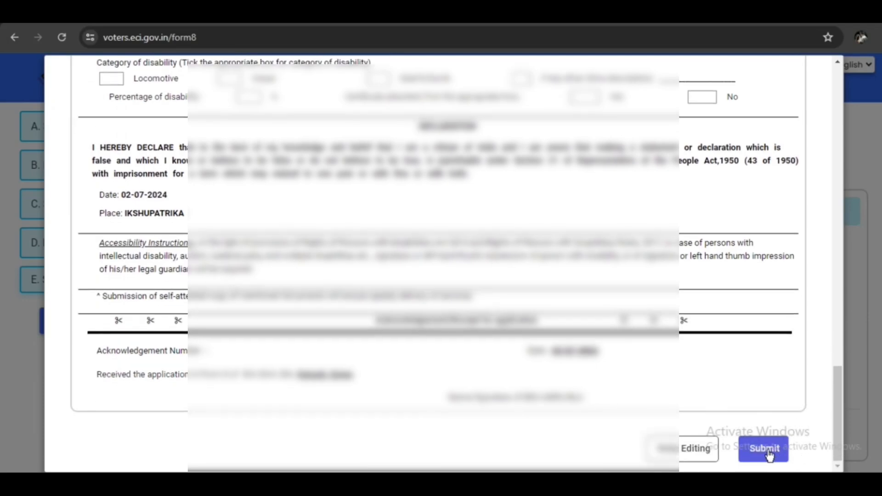
{"action": "left_click", "coordinate": [768, 455]}
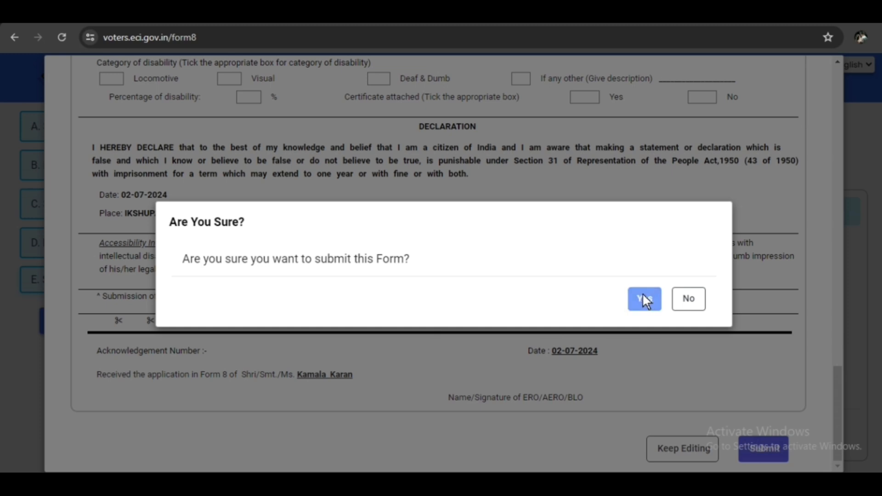
{"action": "left_click", "coordinate": [638, 296]}
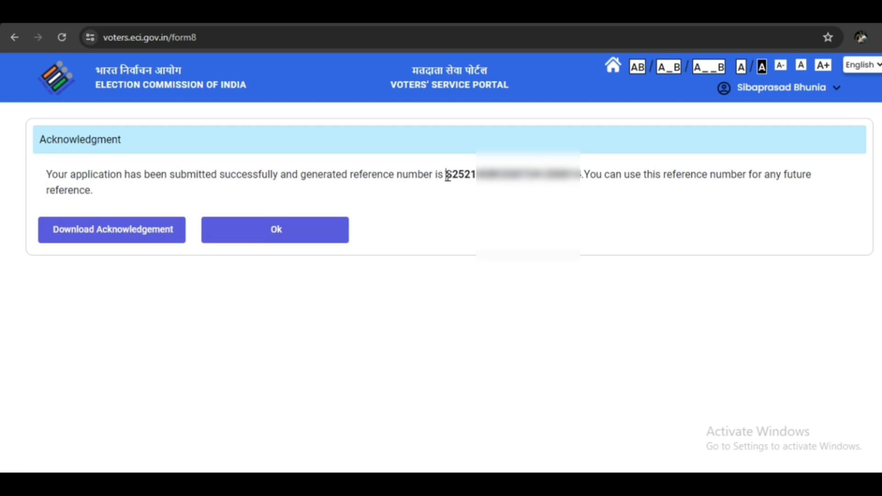
- Copy the application's reference number from the acknowledgment message
{"action": "left_click_drag", "start_coordinate": [446, 176], "coordinate": [580, 174]}
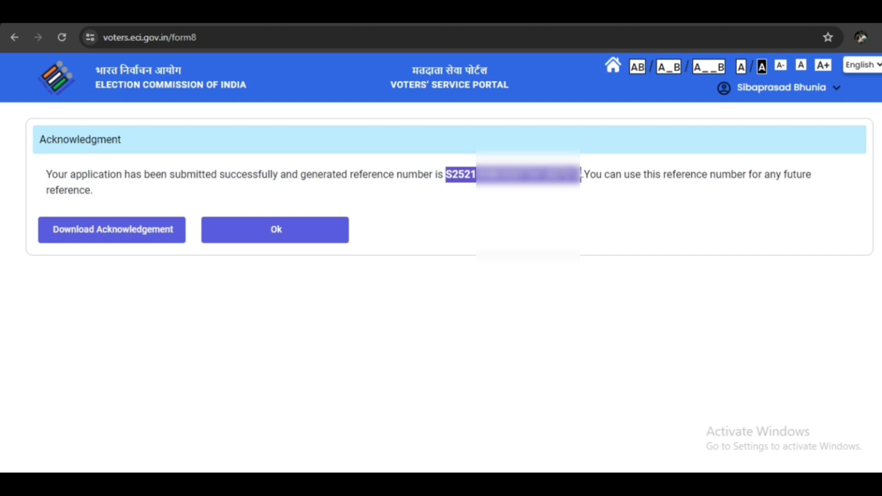
{"action": "right_click", "coordinate": [580, 174]}
{"action": "left_click", "coordinate": [558, 186]}
{"action": "left_click", "coordinate": [554, 228]}
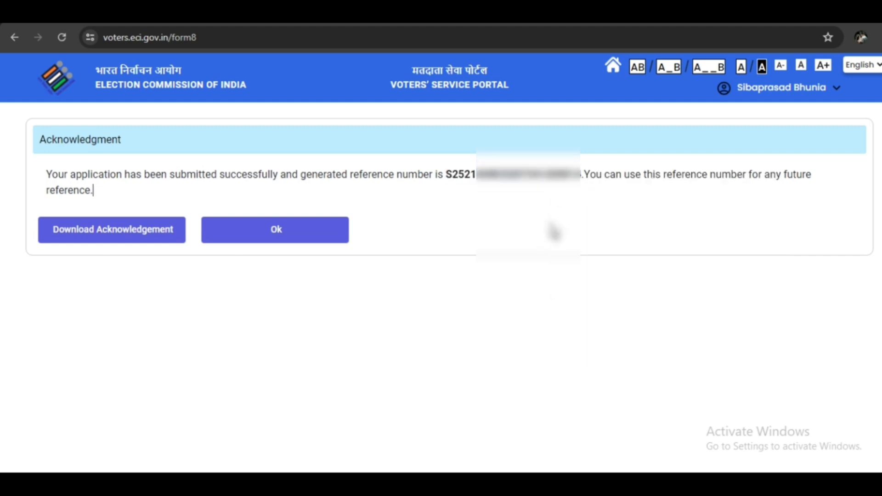
- Download the acknowledgement PDF and check the acknowledgement receipt at the end of the document
{"action": "left_click", "coordinate": [149, 240]}
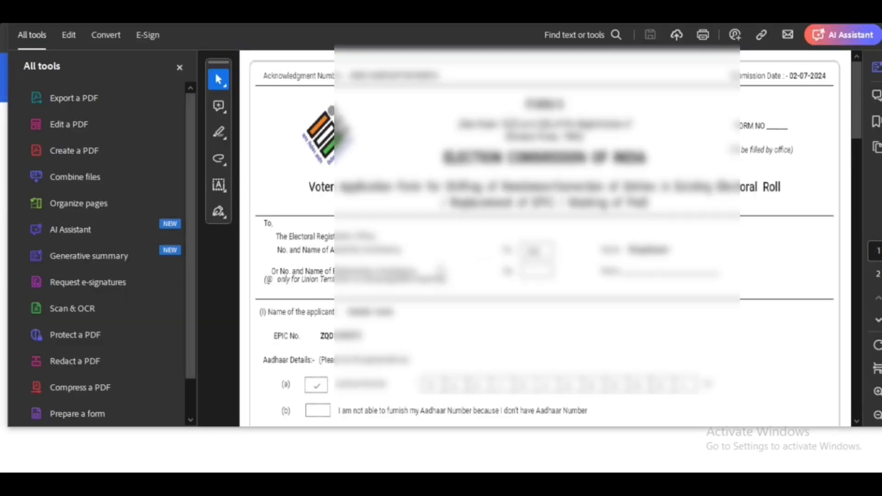
{"action": "scroll", "coordinate": [545, 238], "scroll_direction": "down", "scroll_amount": 3}
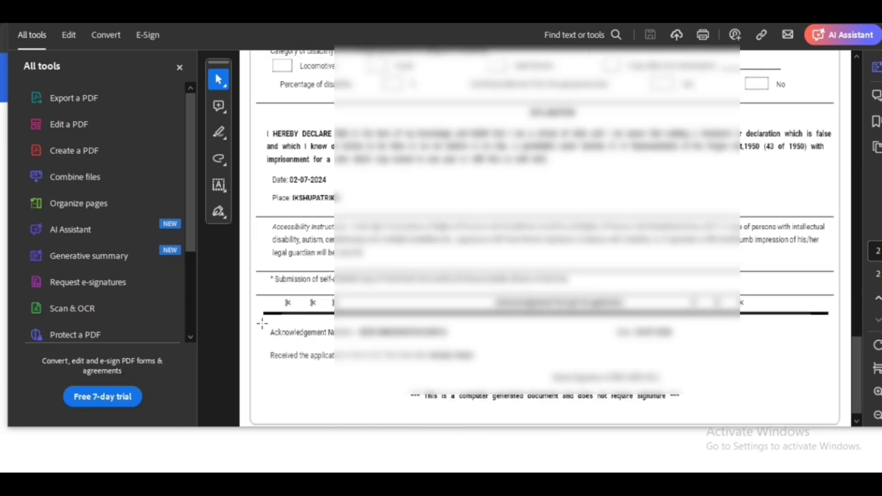
{"action": "left_click_drag", "start_coordinate": [262, 323], "coordinate": [350, 334]}
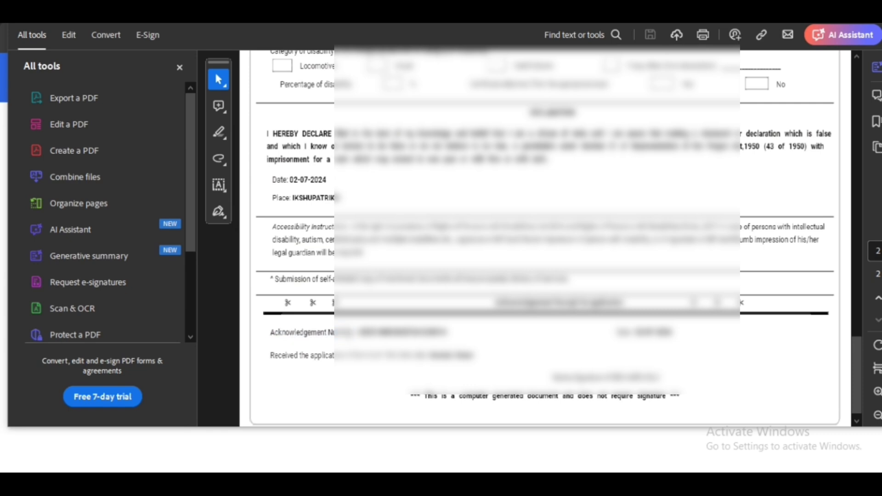